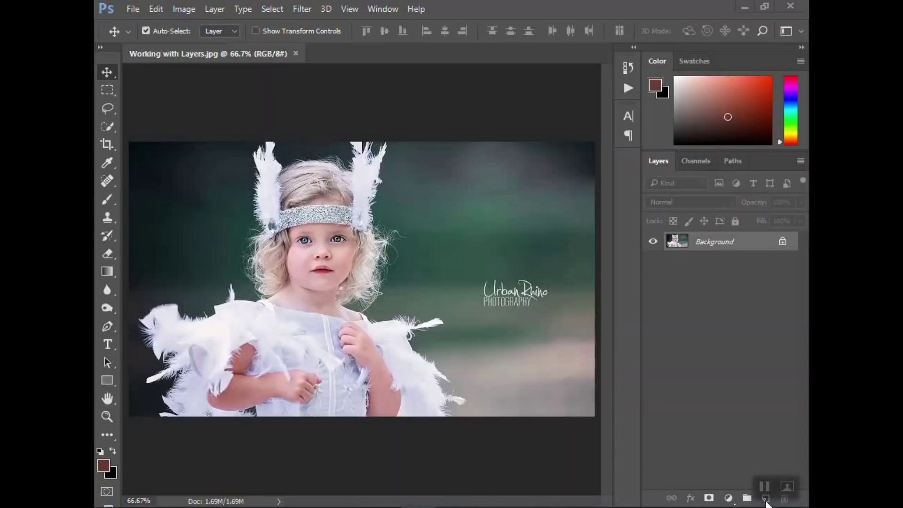
Step: Add an empty Layer 1 above Background and maximize the Photoshop window
{"action": "left_click", "coordinate": [218, 10]}
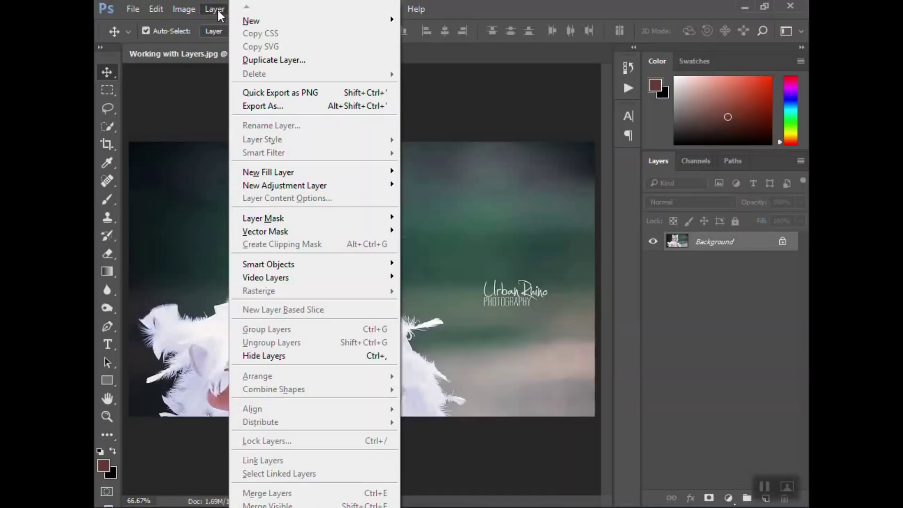
{"action": "mouse_move", "coordinate": [270, 22]}
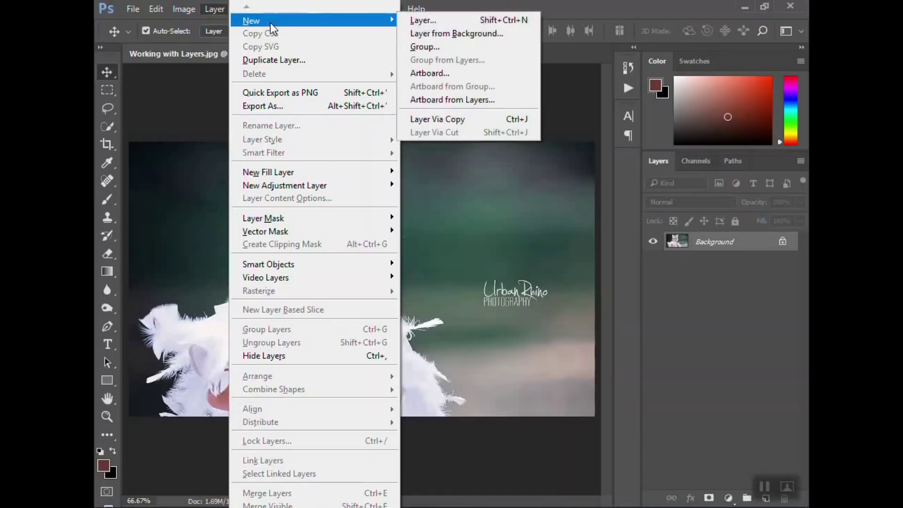
{"action": "left_click", "coordinate": [732, 425]}
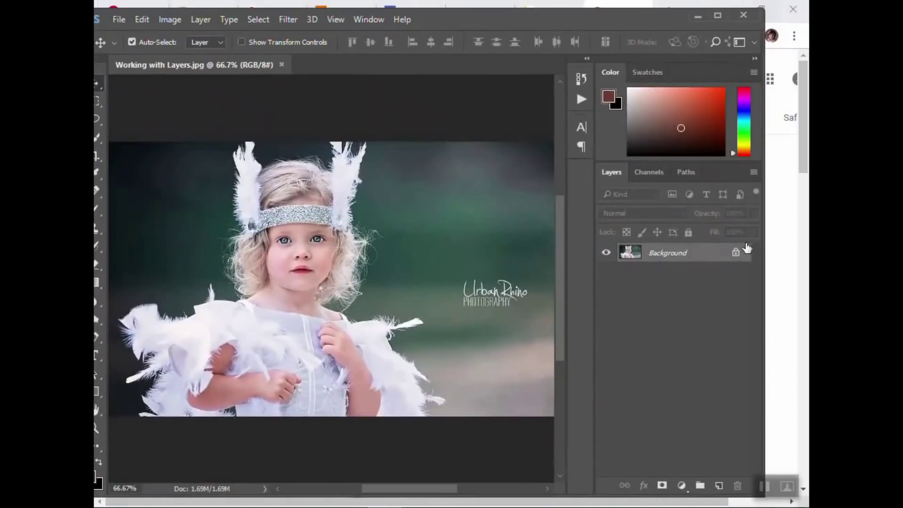
{"action": "left_click", "coordinate": [719, 487]}
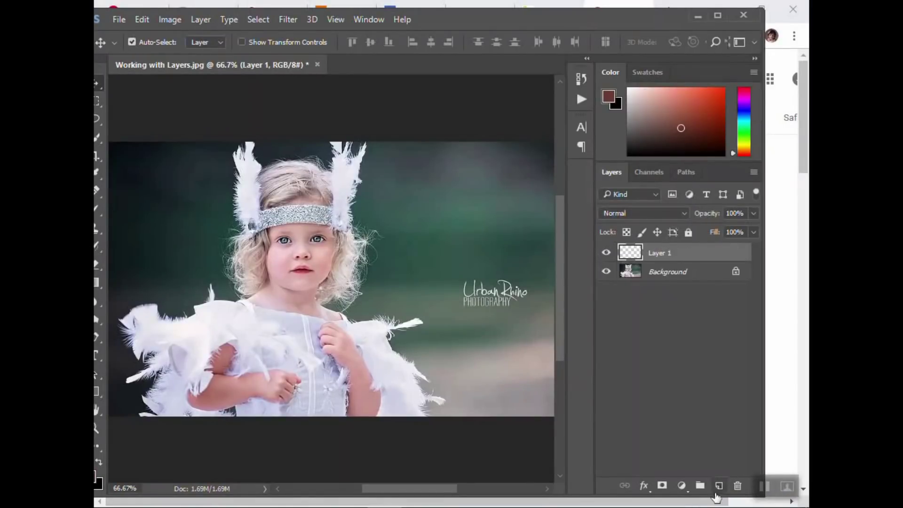
{"action": "left_click", "coordinate": [719, 16]}
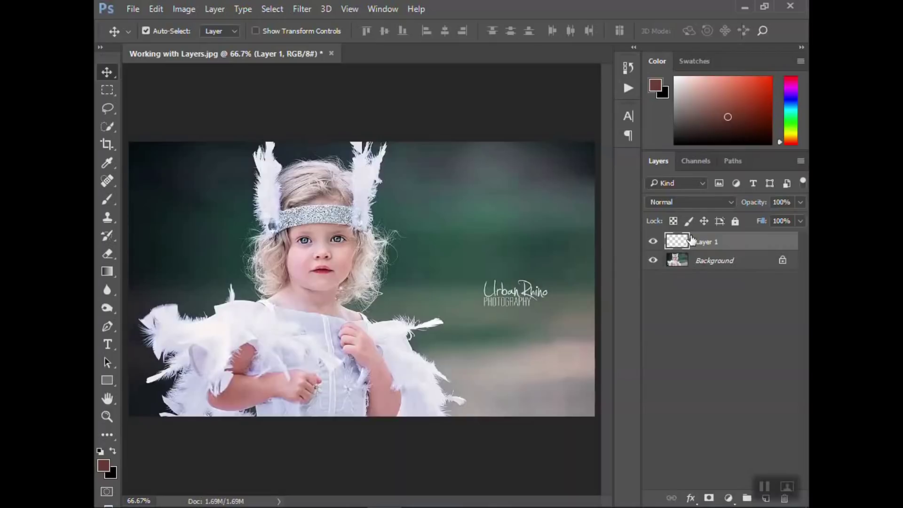
Step: Duplicate the Background layer as 'Background copy' and delete the empty Layer 1
{"action": "right_click", "coordinate": [710, 266]}
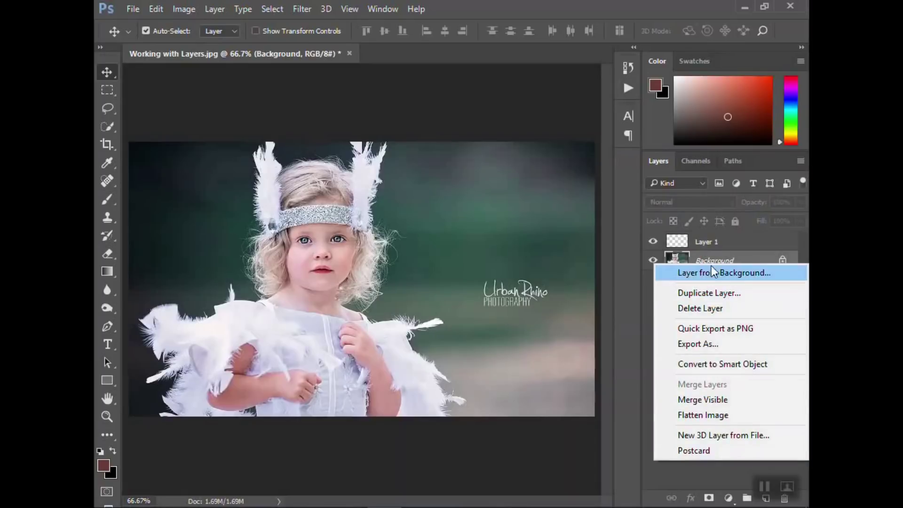
{"action": "right_click", "coordinate": [712, 256]}
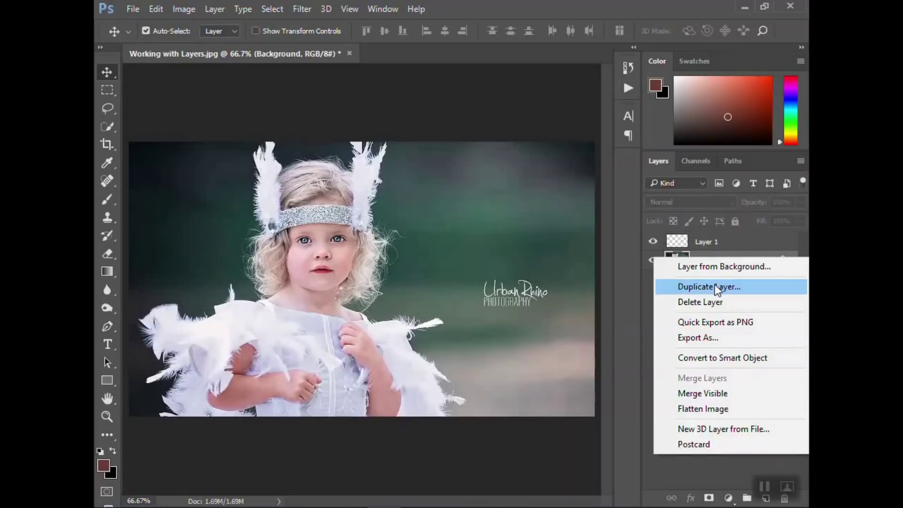
{"action": "left_click", "coordinate": [715, 287]}
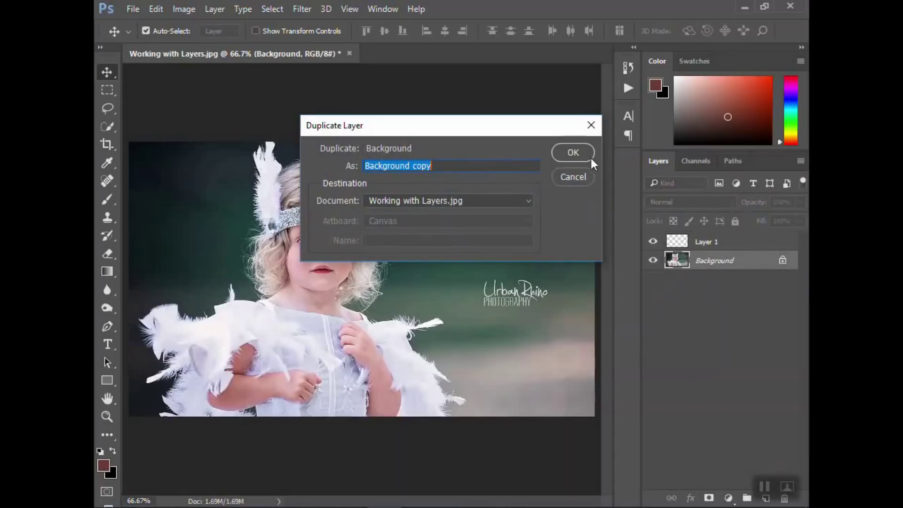
{"action": "left_click", "coordinate": [577, 157]}
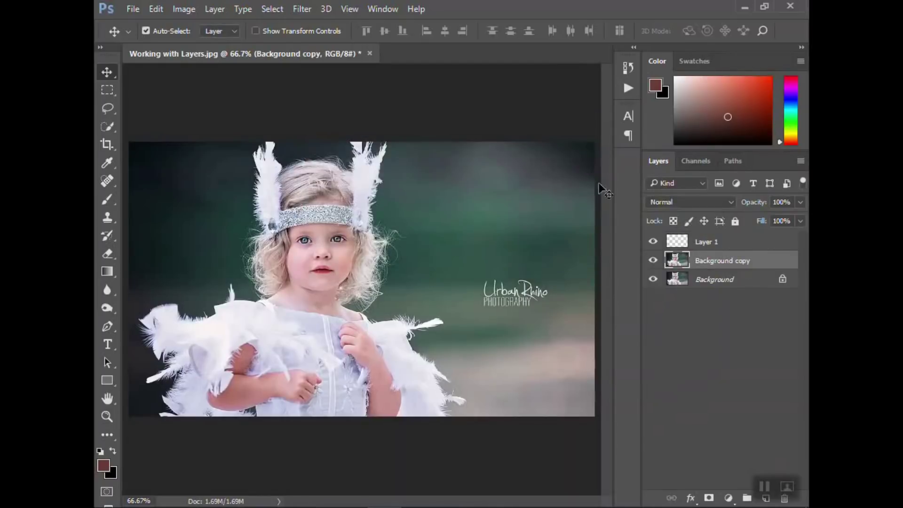
{"action": "left_click", "coordinate": [707, 243]}
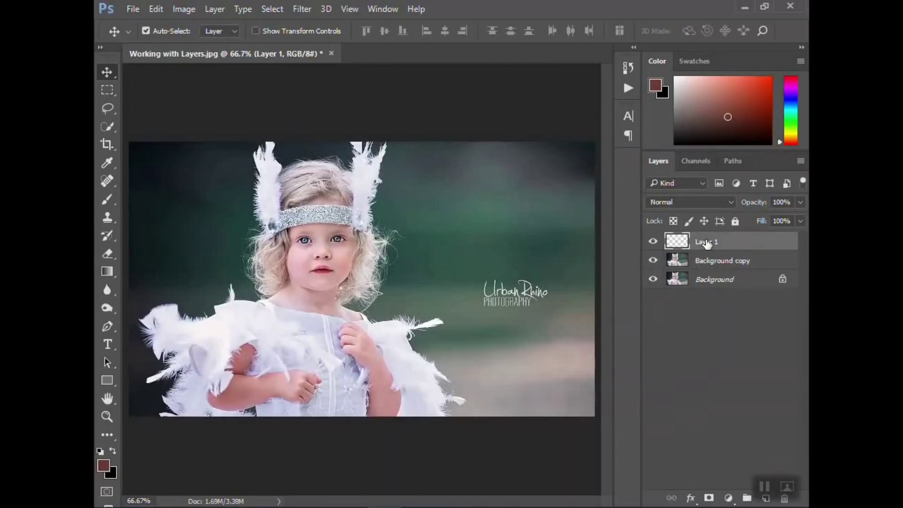
{"action": "key", "text": "Delete"}
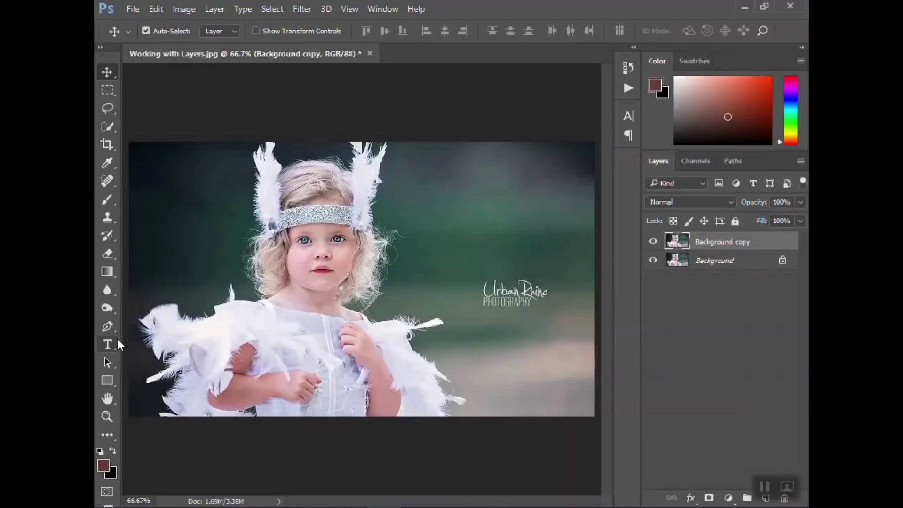
Step: Try Image > Mode > Grayscale, then cancel to keep the image in colour
{"action": "left_click", "coordinate": [184, 9]}
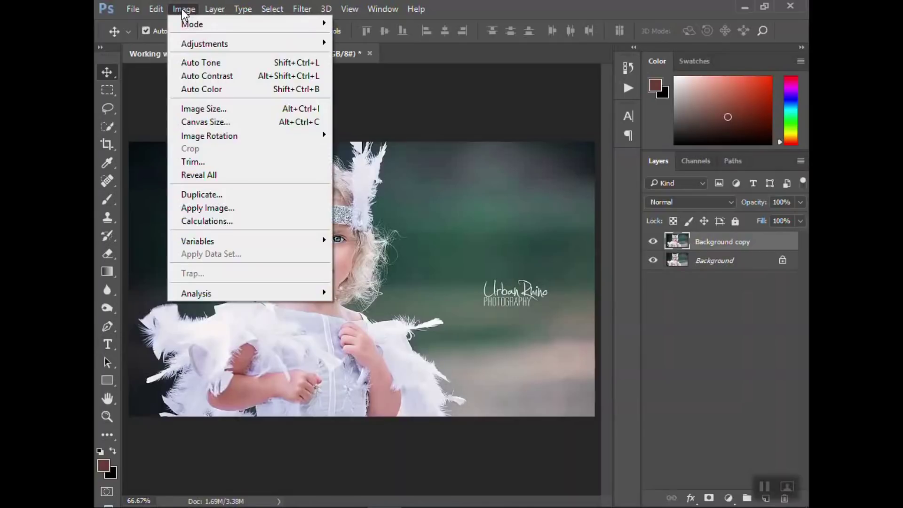
{"action": "mouse_move", "coordinate": [203, 43]}
{"action": "mouse_move", "coordinate": [245, 26]}
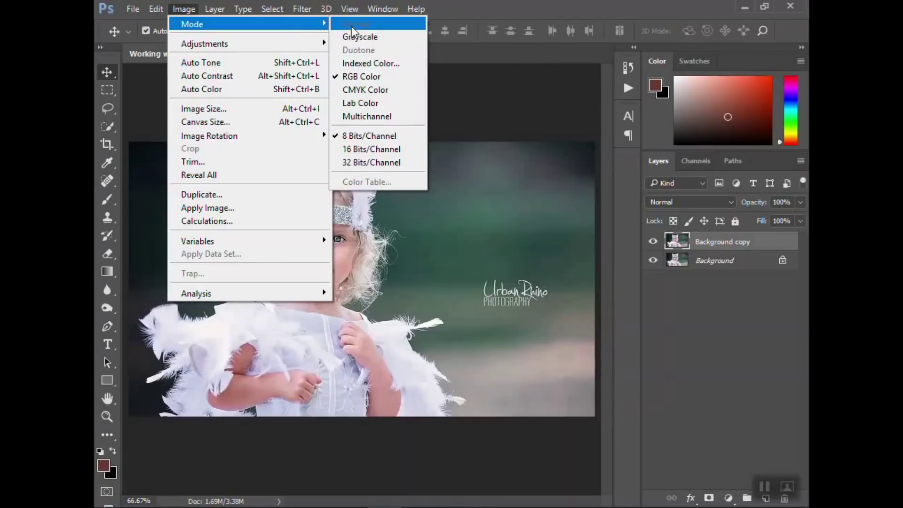
{"action": "left_click", "coordinate": [353, 36]}
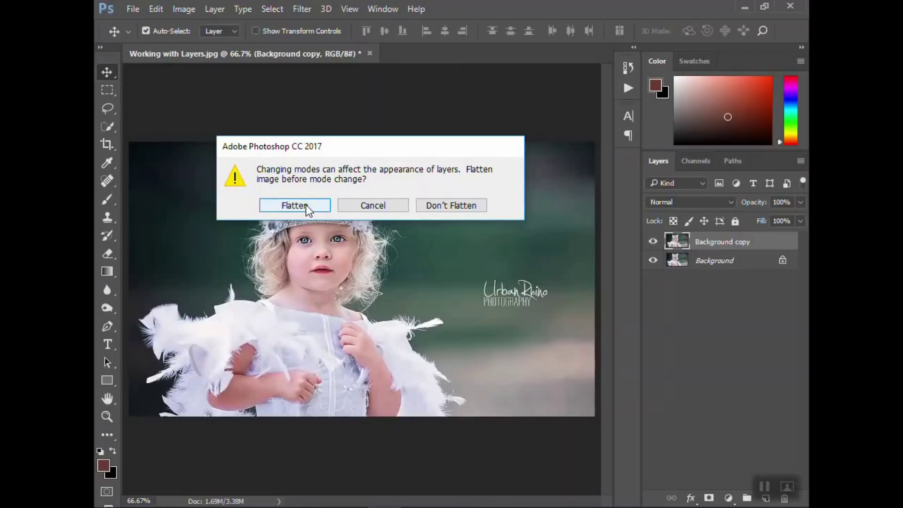
{"action": "left_click", "coordinate": [372, 207]}
Step: Desaturate Background copy with Hue/Saturation, setting Saturation to -100
{"action": "left_click", "coordinate": [214, 9]}
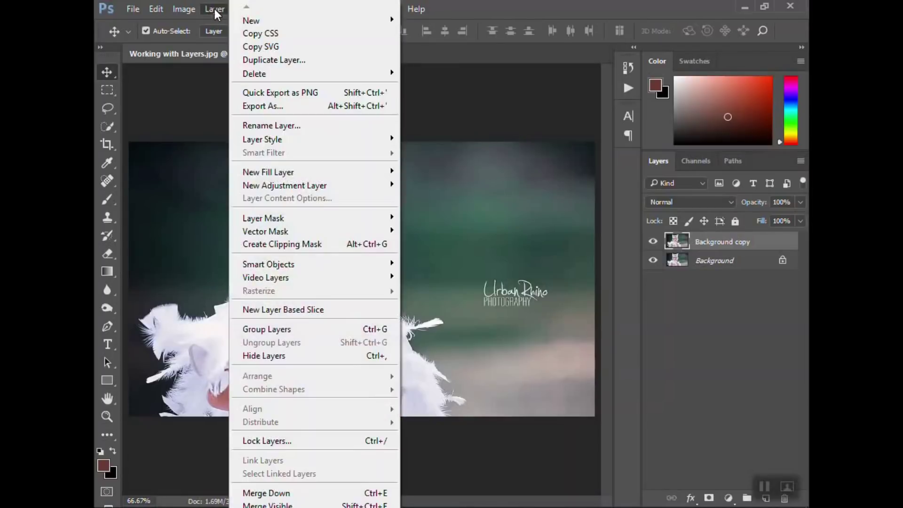
{"action": "mouse_move", "coordinate": [193, 10]}
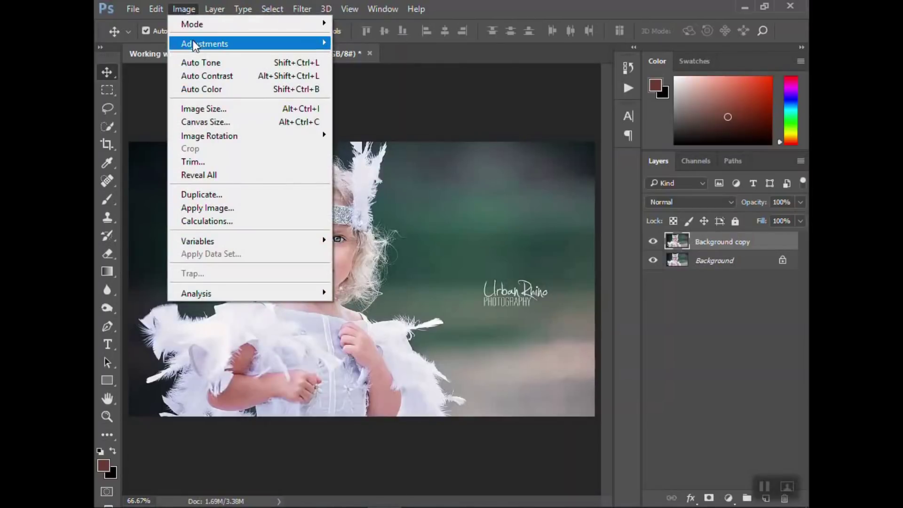
{"action": "mouse_move", "coordinate": [200, 44]}
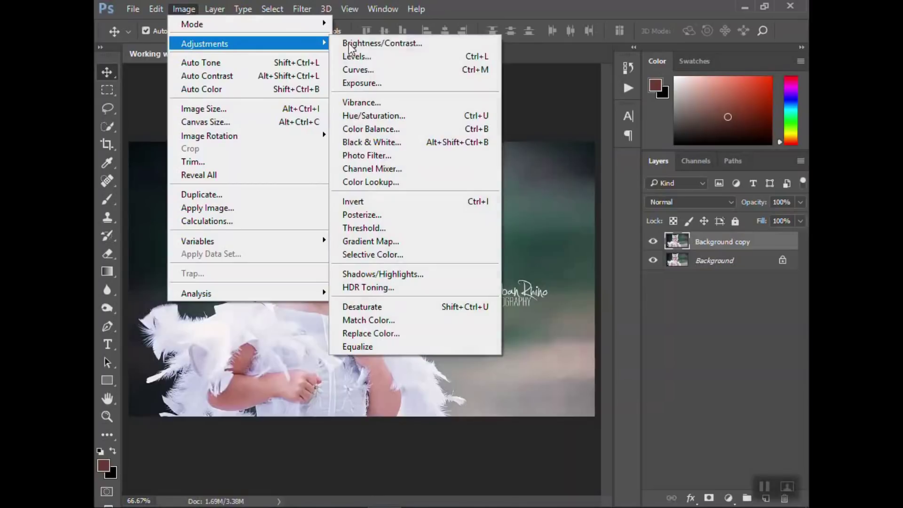
{"action": "left_click", "coordinate": [376, 115]}
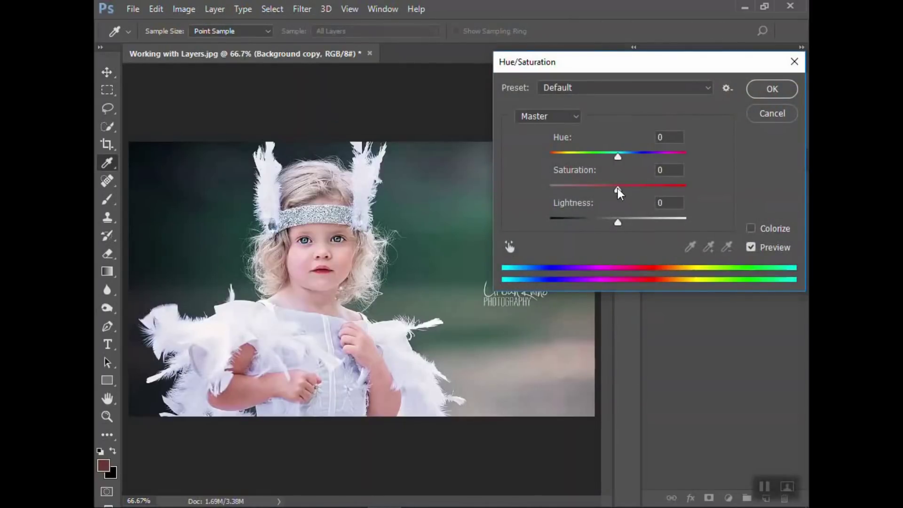
{"action": "left_click_drag", "start_coordinate": [618, 188], "coordinate": [520, 191]}
{"action": "left_click", "coordinate": [763, 89]}
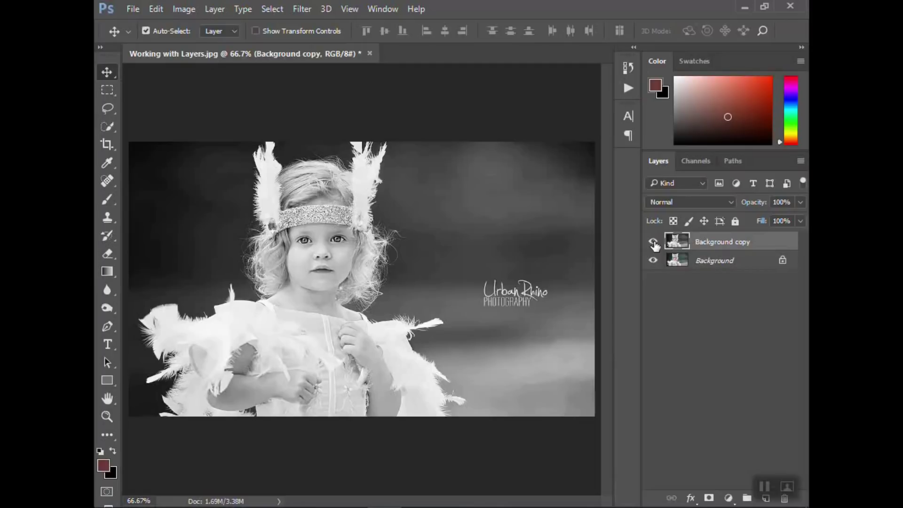
Step: Turn off the visibility of the black-and-white Background copy layer
{"action": "left_click", "coordinate": [653, 242]}
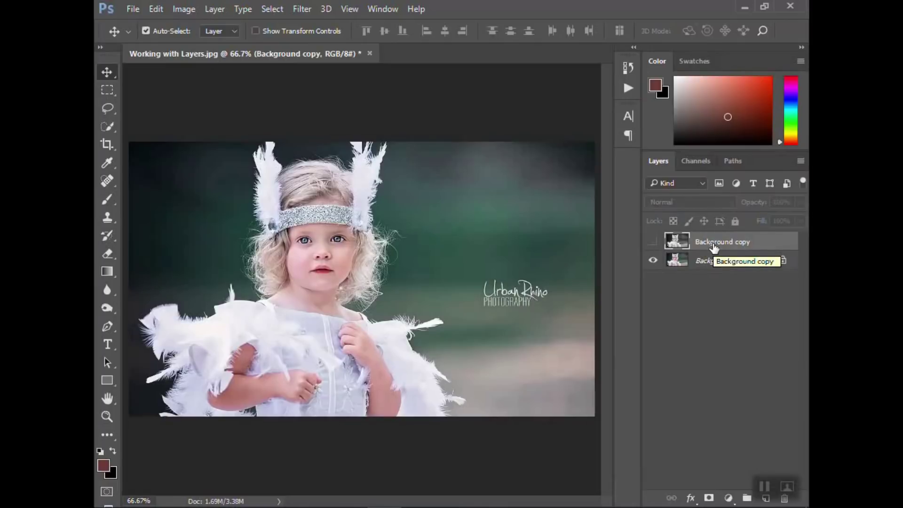
{"action": "left_click", "coordinate": [653, 242]}
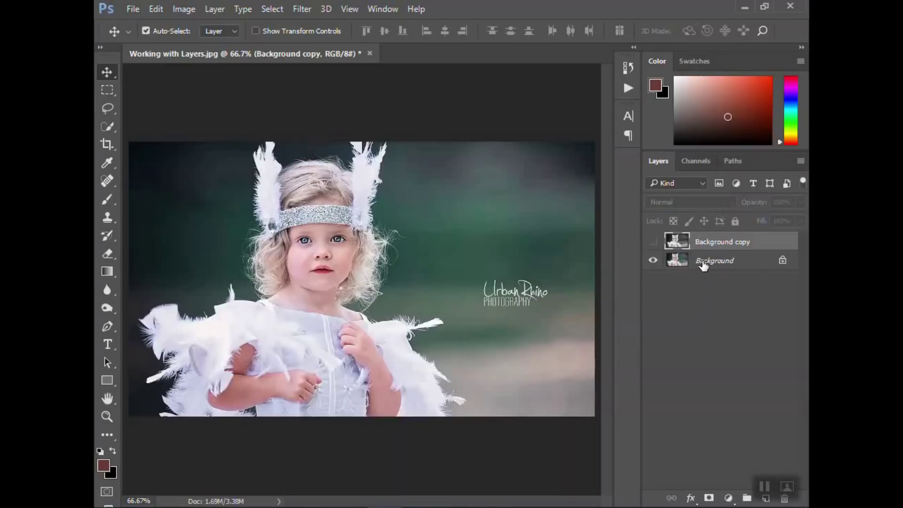
{"action": "right_click", "coordinate": [703, 264]}
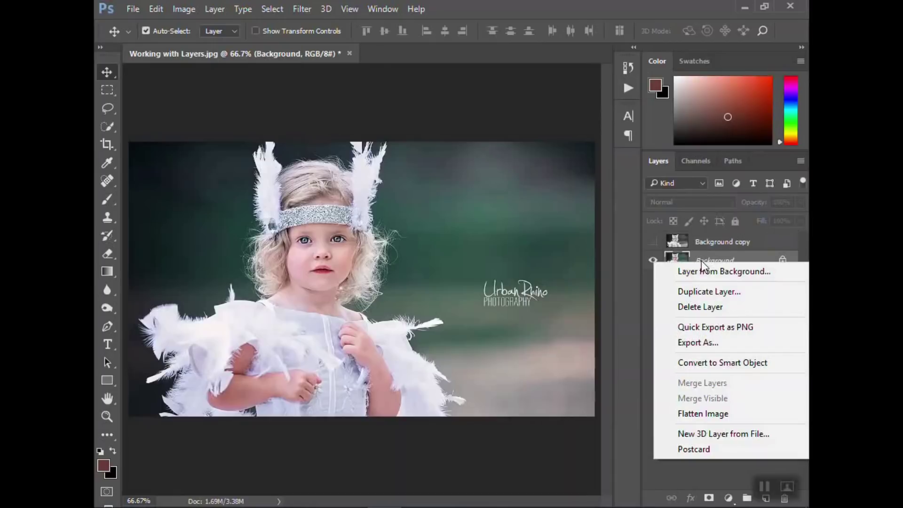
{"action": "left_click", "coordinate": [715, 414]}
{"action": "left_click", "coordinate": [293, 210]}
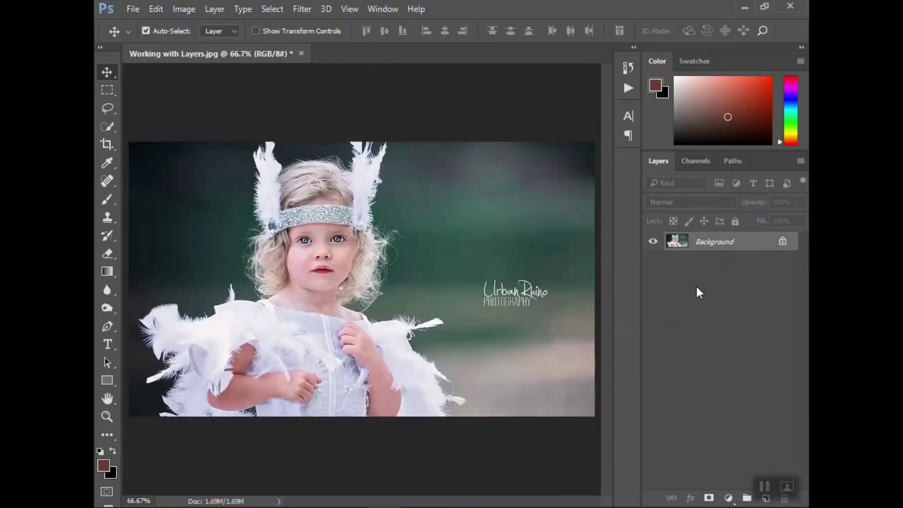
{"action": "key", "text": "ctrl+z"}
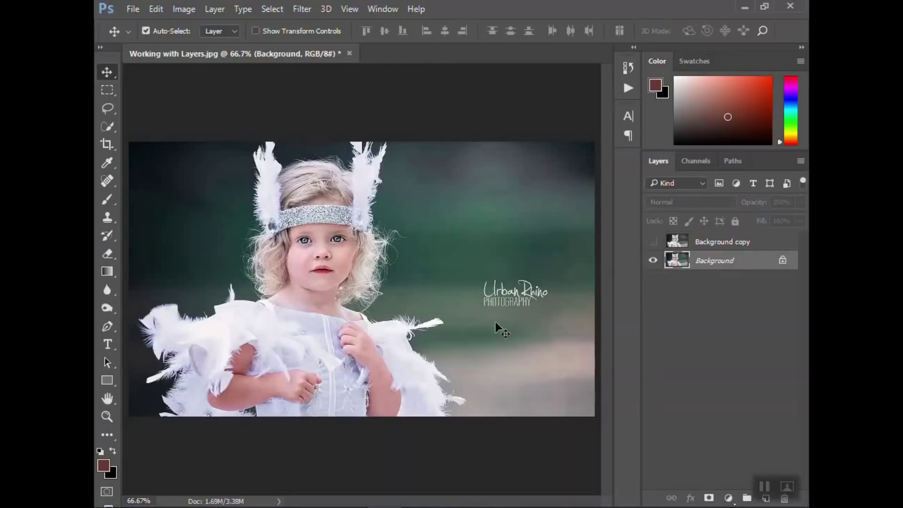
Step: Show Background copy again, give it a white layer mask, and pick the brush with black
{"action": "left_click", "coordinate": [675, 243]}
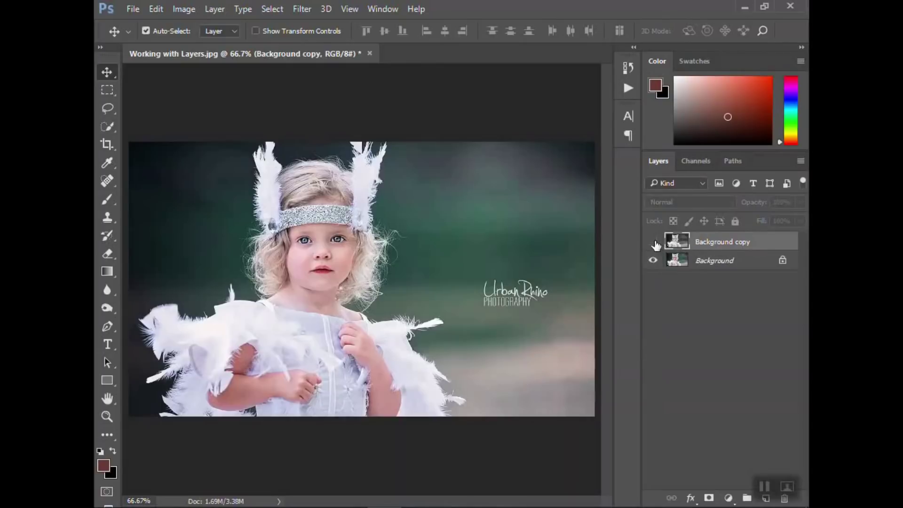
{"action": "left_click", "coordinate": [654, 241]}
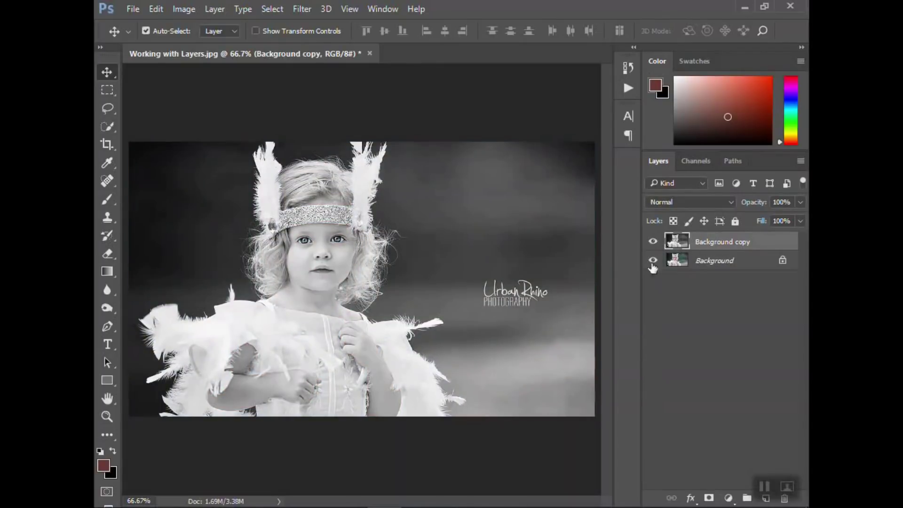
{"action": "left_click", "coordinate": [710, 498]}
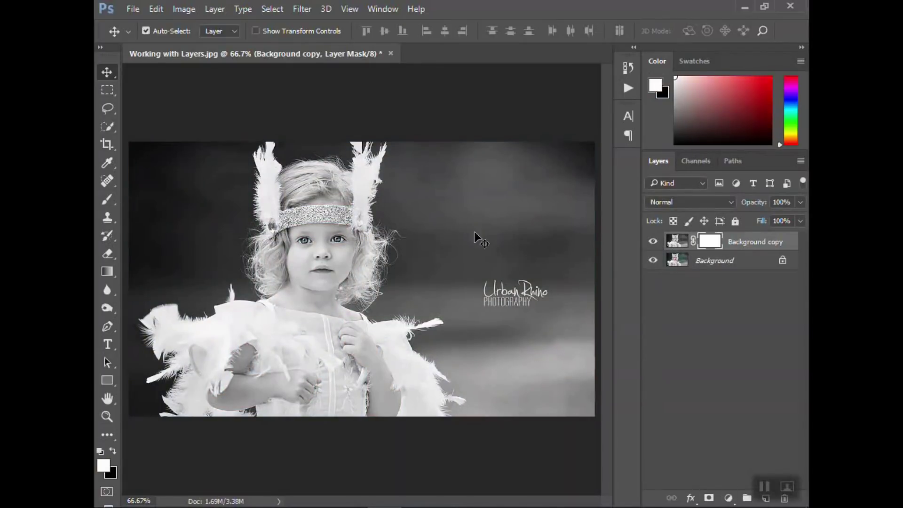
{"action": "left_click", "coordinate": [108, 199]}
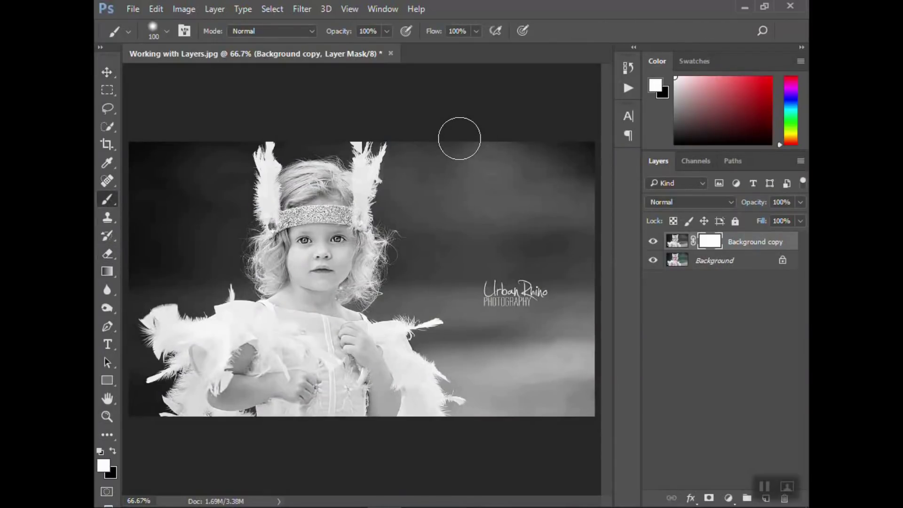
{"action": "key", "text": "x"}
Step: Paint black over the background on the mask, then undo those strokes
{"action": "left_click_drag", "start_coordinate": [459, 137], "coordinate": [367, 357]}
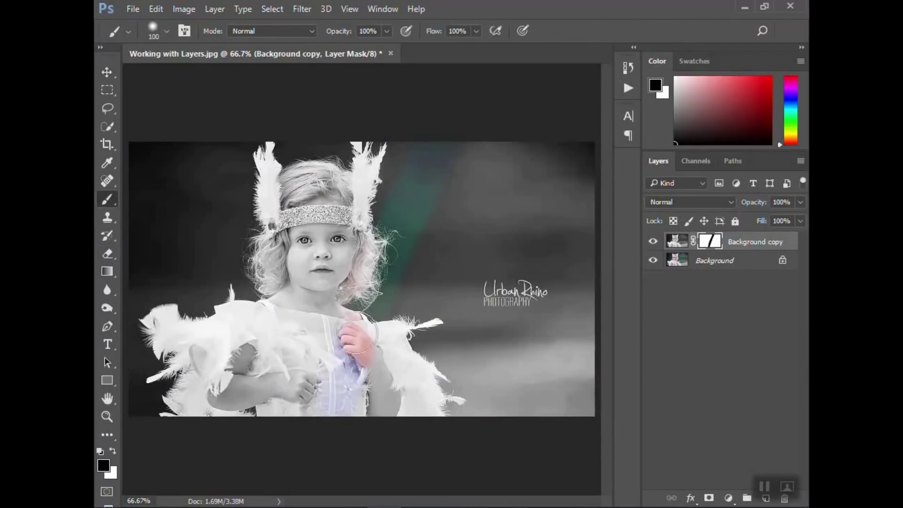
{"action": "mouse_move", "coordinate": [487, 128]}
{"action": "left_mouse_down"}
{"action": "mouse_move", "coordinate": [411, 381]}
{"action": "mouse_move", "coordinate": [468, 369]}
{"action": "mouse_move", "coordinate": [543, 170]}
{"action": "mouse_move", "coordinate": [472, 331]}
{"action": "mouse_move", "coordinate": [463, 410]}
{"action": "mouse_move", "coordinate": [598, 174]}
{"action": "mouse_move", "coordinate": [568, 291]}
{"action": "mouse_move", "coordinate": [579, 294]}
{"action": "mouse_move", "coordinate": [558, 166]}
{"action": "mouse_move", "coordinate": [511, 334]}
{"action": "mouse_move", "coordinate": [563, 132]}
{"action": "mouse_move", "coordinate": [593, 141]}
{"action": "left_mouse_up"}
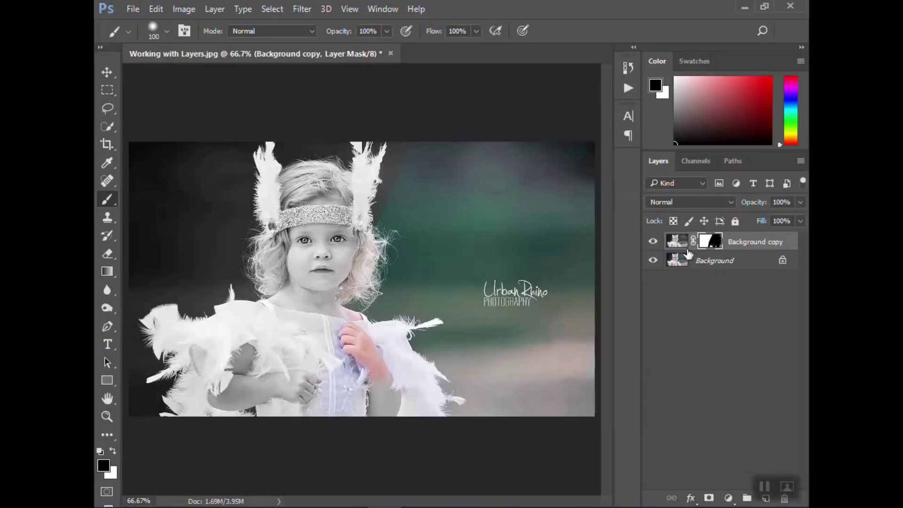
{"action": "key", "text": "ctrl+alt+z"}
{"action": "key", "text": "ctrl+alt+z"}
{"action": "key", "text": "ctrl+alt+z"}
{"action": "key", "text": "ctrl+alt+z"}
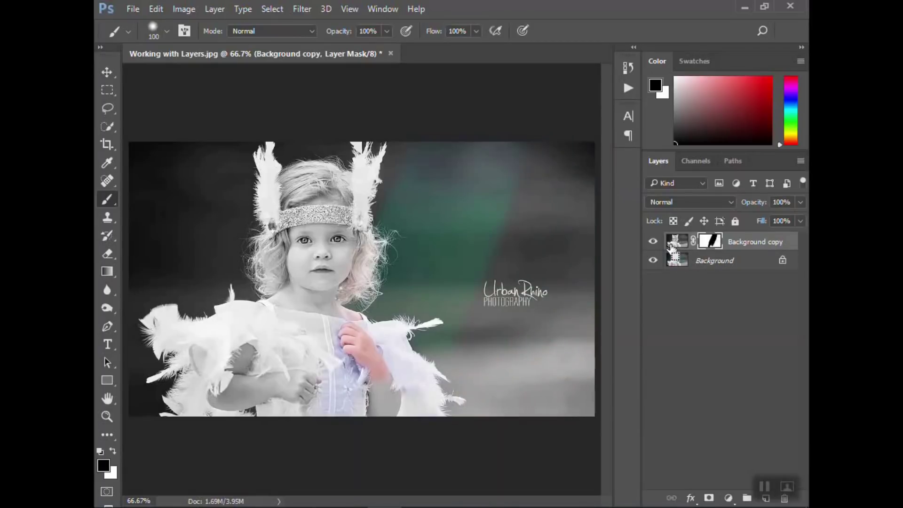
{"action": "key", "text": "ctrl+alt+z"}
{"action": "key", "text": "ctrl+alt+z"}
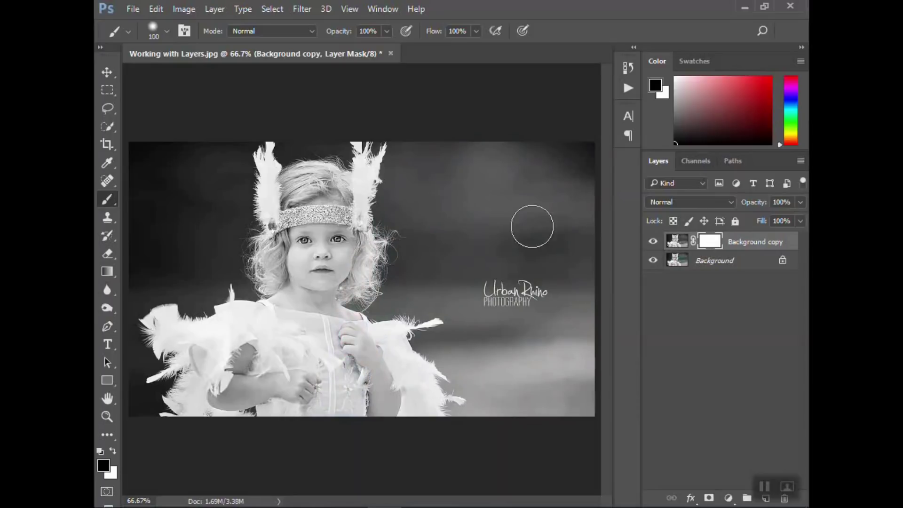
Step: Zoom to 300% and paint both blue irises with a size-10 brush, then zoom out
{"action": "key", "text": "z"}
{"action": "left_click_drag", "start_coordinate": [316, 260], "coordinate": [320, 260]}
{"action": "key", "text": "b"}
{"action": "key", "text": "bracketleft"}
{"action": "key", "text": "bracketleft"}
{"action": "key", "text": "bracketleft"}
{"action": "key", "text": "bracketleft"}
{"action": "key", "text": "bracketleft"}
{"action": "key", "text": "bracketleft"}
{"action": "key", "text": "bracketleft"}
{"action": "key", "text": "bracketleft"}
{"action": "key", "text": "bracketleft"}
{"action": "key", "text": "bracketleft"}
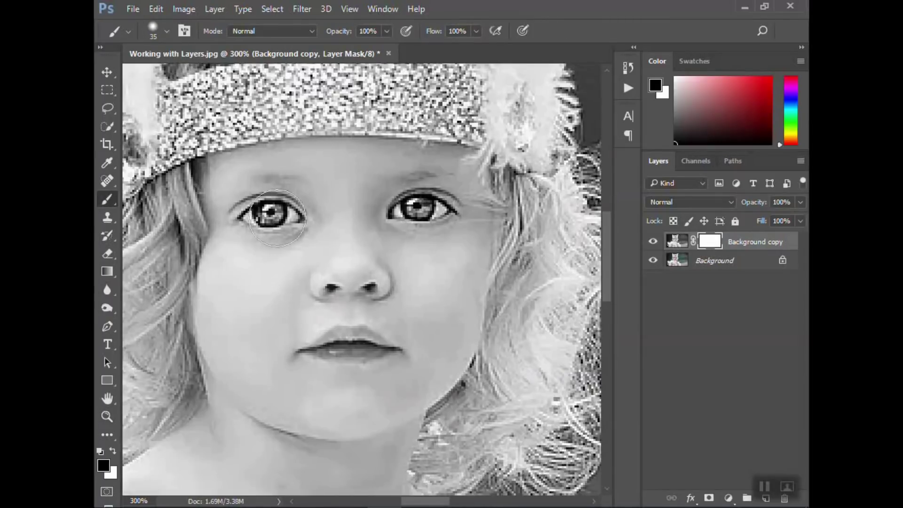
{"action": "left_click_drag", "start_coordinate": [262, 217], "coordinate": [301, 214]}
{"action": "mouse_move", "coordinate": [398, 211]}
{"action": "left_mouse_down"}
{"action": "mouse_move", "coordinate": [439, 211]}
{"action": "mouse_move", "coordinate": [411, 211]}
{"action": "left_mouse_up"}
{"action": "mouse_move", "coordinate": [446, 281]}
{"action": "left_mouse_down"}
{"action": "mouse_move", "coordinate": [369, 359]}
{"action": "mouse_move", "coordinate": [371, 334]}
{"action": "left_mouse_up"}
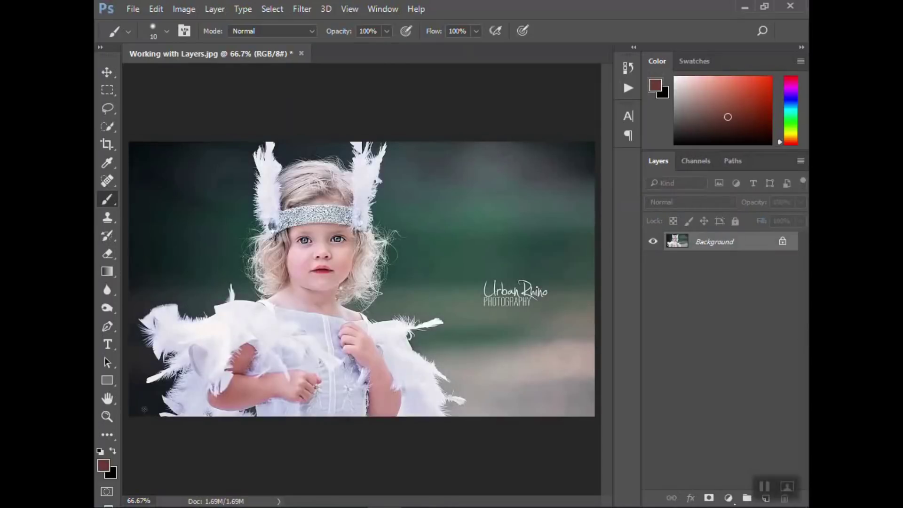
Step: Add the title 'URBAN RHINO TUTORIALS' in a text box at the upper right, sized 36 pt
{"action": "left_click", "coordinate": [108, 349]}
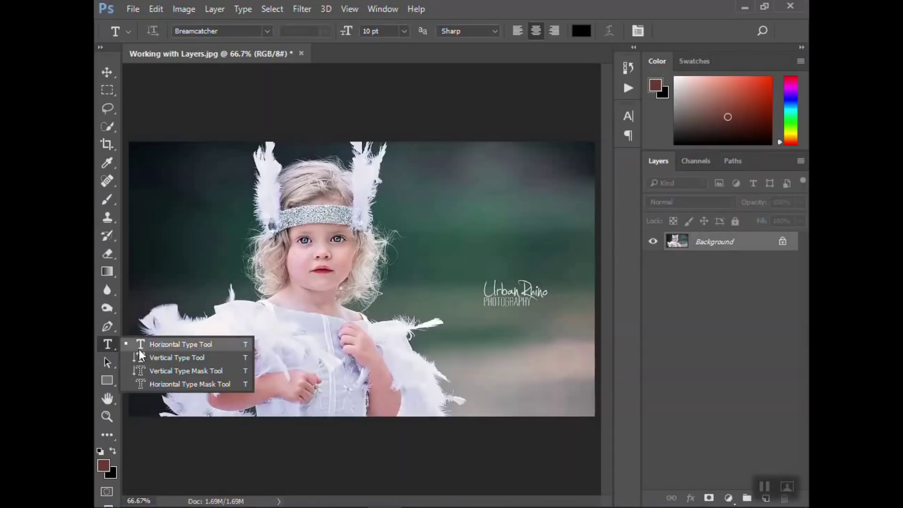
{"action": "left_click", "coordinate": [154, 350]}
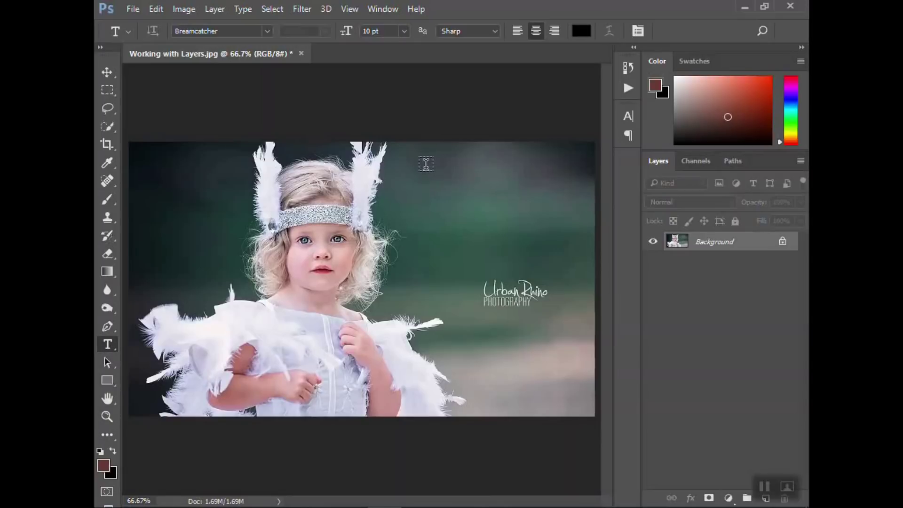
{"action": "left_click_drag", "start_coordinate": [425, 166], "coordinate": [560, 232]}
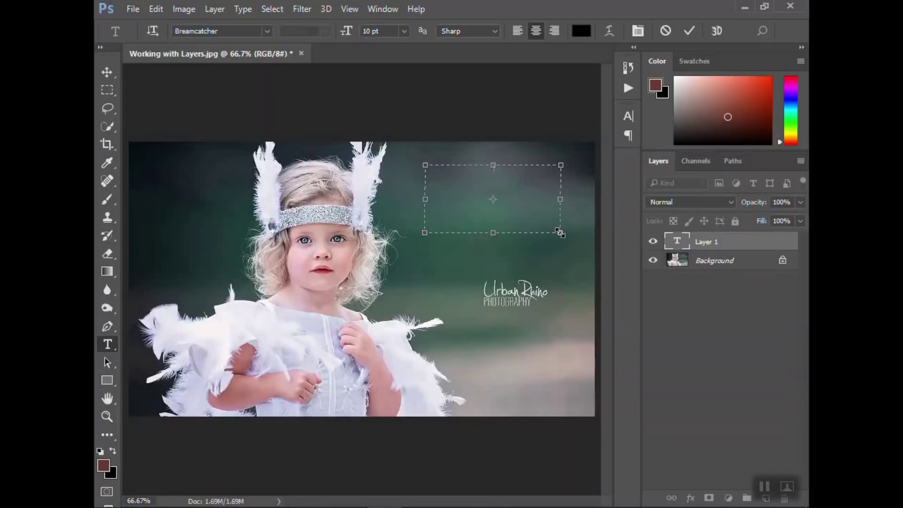
{"action": "type", "text": "Angel Wings Girl"}
{"action": "key", "text": "ctrl+a"}
{"action": "left_click", "coordinate": [404, 32]}
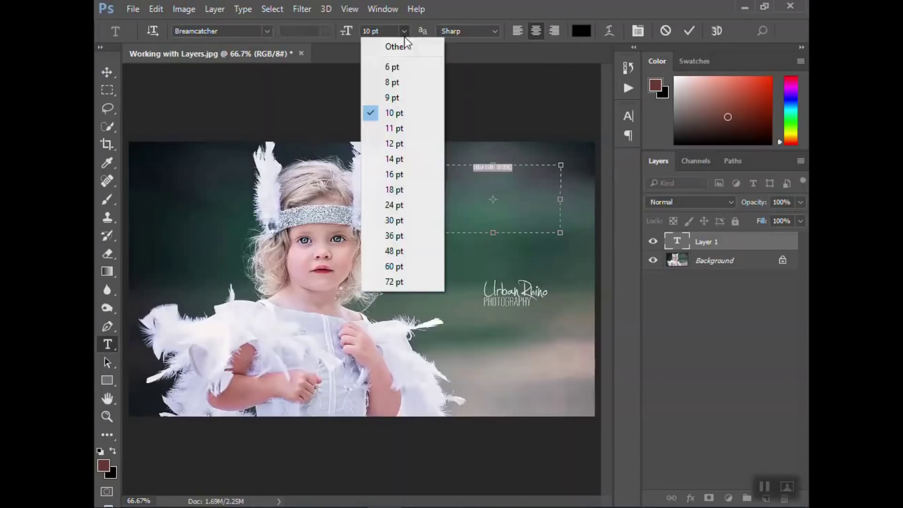
{"action": "left_click", "coordinate": [398, 235]}
{"action": "left_click", "coordinate": [548, 192]}
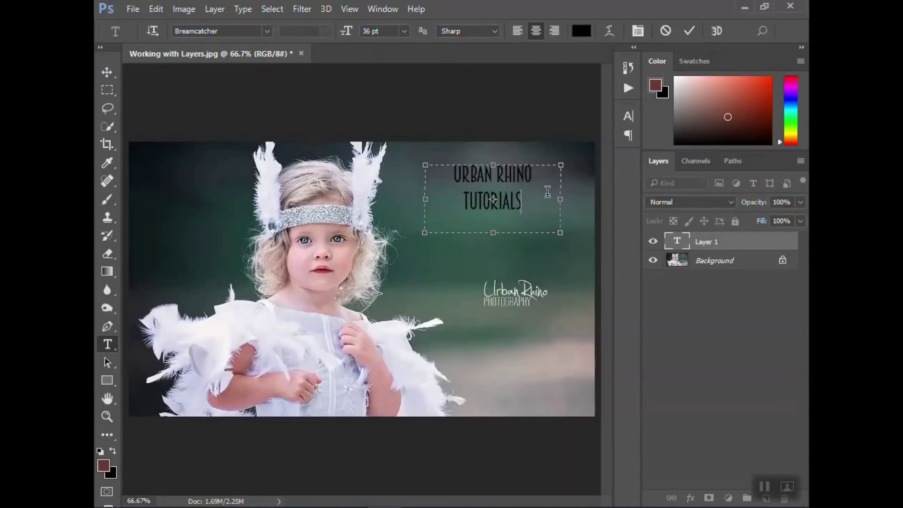
{"action": "left_click", "coordinate": [748, 264]}
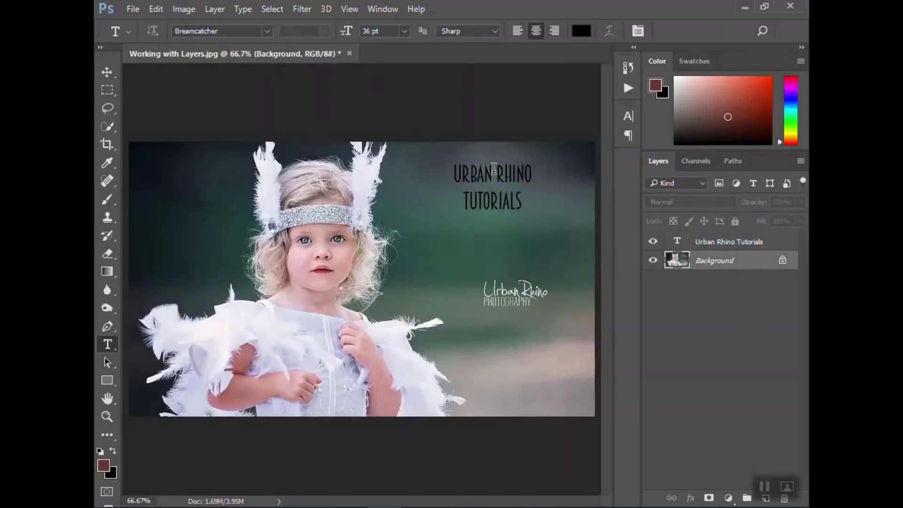
Step: Set up the Gradient Tool at 65% opacity with black as the foreground colour
{"action": "left_click", "coordinate": [103, 272]}
{"action": "left_click", "coordinate": [154, 272]}
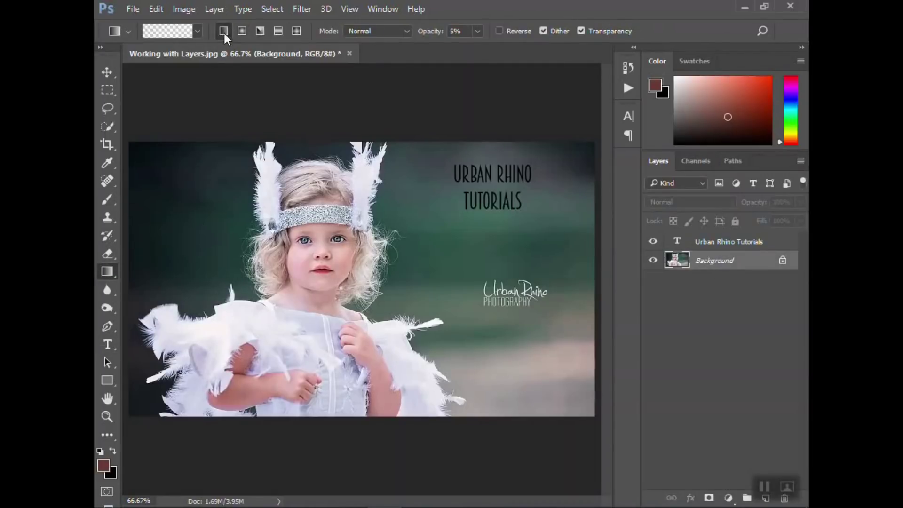
{"action": "left_click", "coordinate": [479, 30]}
{"action": "left_click_drag", "start_coordinate": [475, 47], "coordinate": [524, 47]}
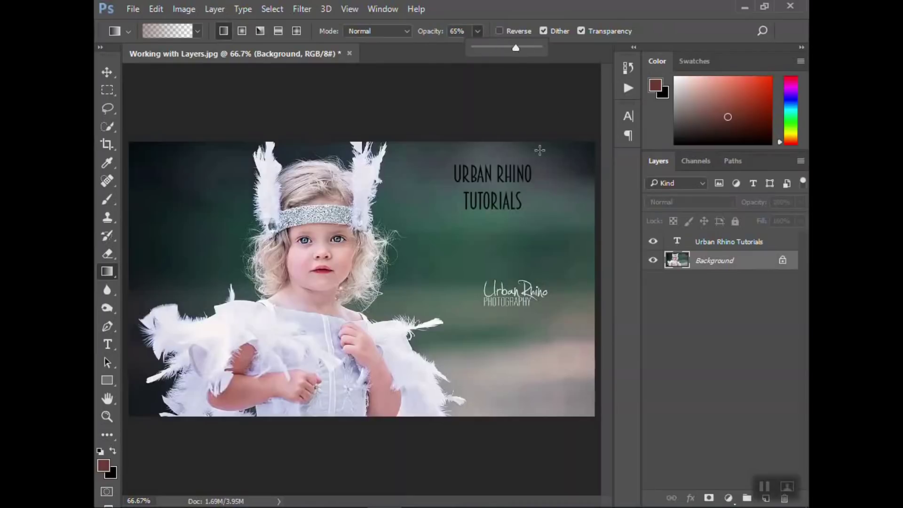
{"action": "key", "text": "x"}
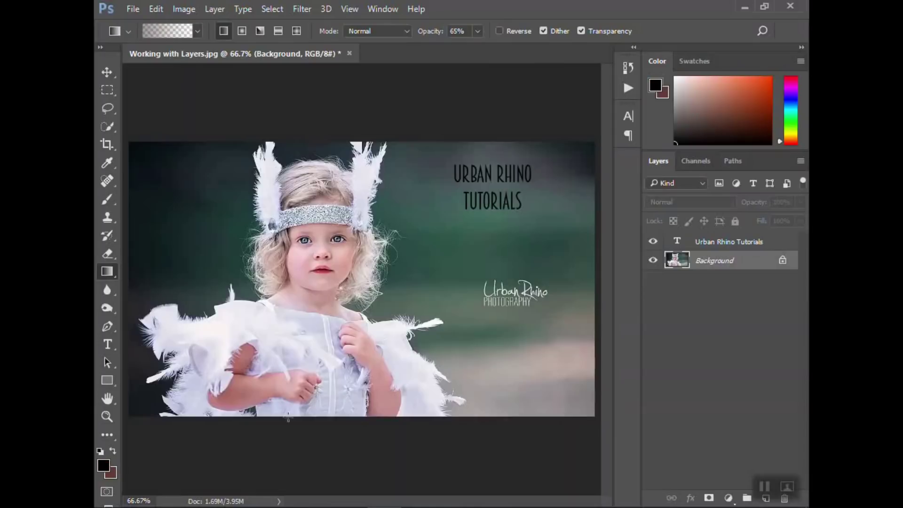
{"action": "left_click", "coordinate": [701, 242]}
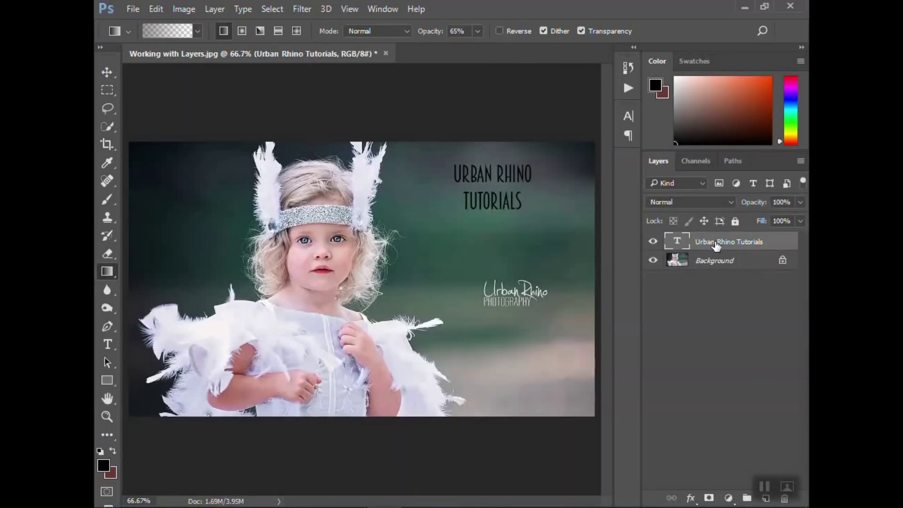
{"action": "left_click_drag", "start_coordinate": [716, 245], "coordinate": [619, 177]}
Step: Drag several black gradients down from the top of the Background layer to darken it
{"action": "left_click", "coordinate": [718, 267]}
{"action": "left_click_drag", "start_coordinate": [527, 128], "coordinate": [475, 245]}
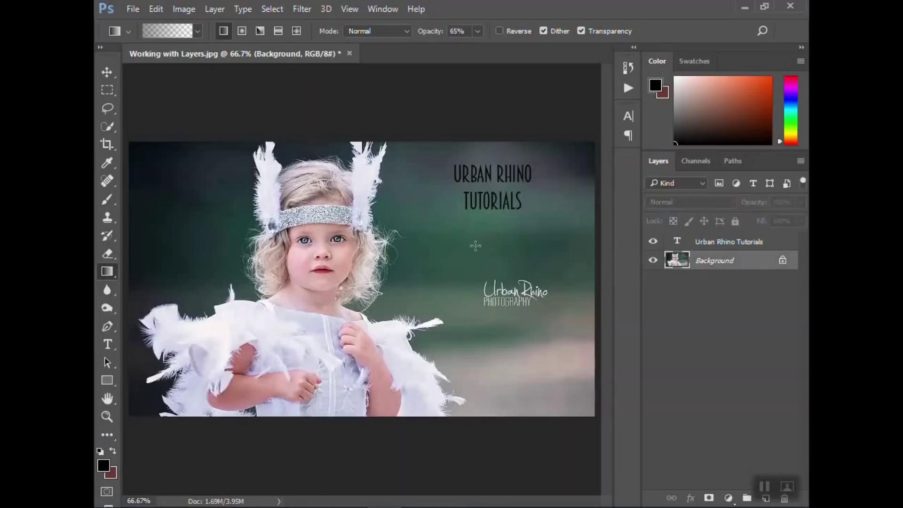
{"action": "left_click_drag", "start_coordinate": [513, 130], "coordinate": [494, 241]}
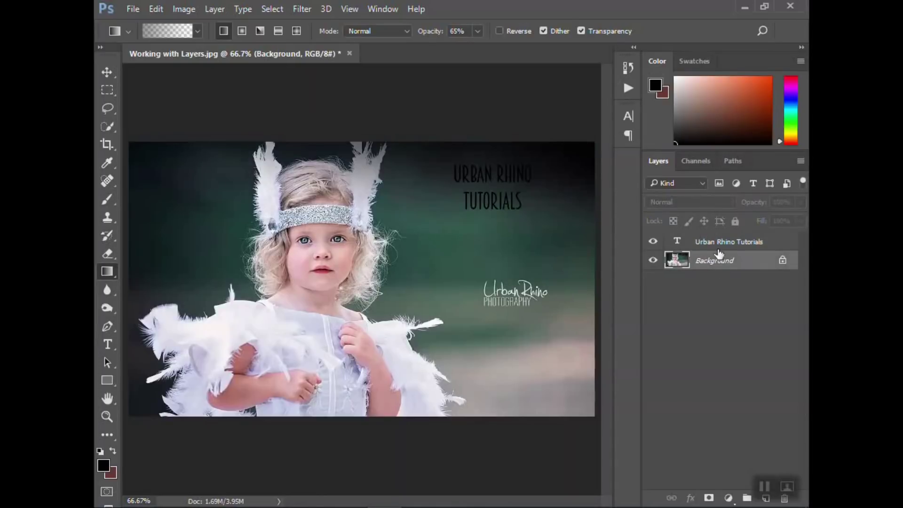
{"action": "left_click_drag", "start_coordinate": [506, 121], "coordinate": [491, 259]}
{"action": "left_click_drag", "start_coordinate": [540, 113], "coordinate": [487, 271]}
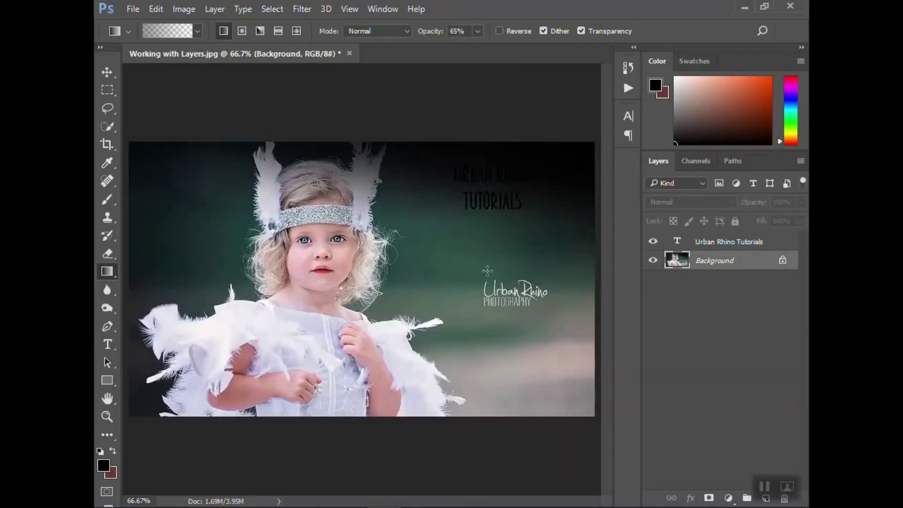
{"action": "left_click_drag", "start_coordinate": [522, 133], "coordinate": [502, 195]}
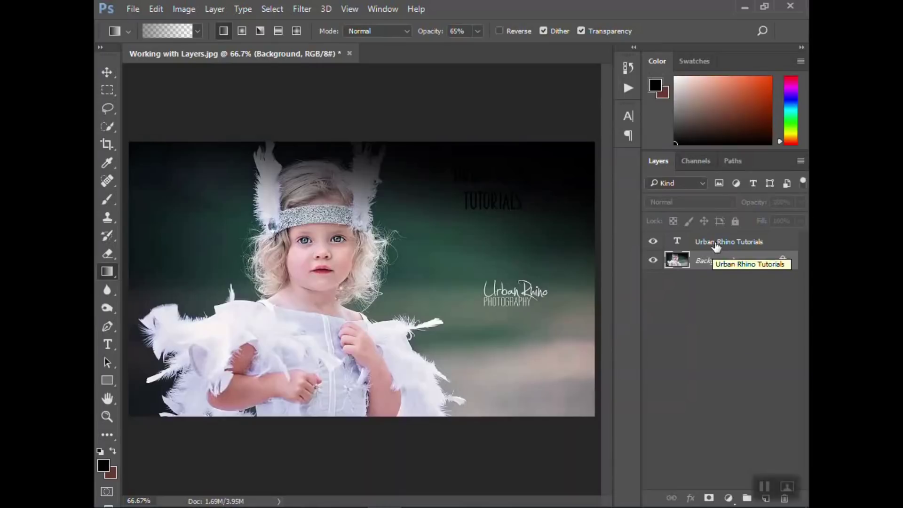
{"action": "left_click_drag", "start_coordinate": [500, 121], "coordinate": [379, 291]}
{"action": "left_click_drag", "start_coordinate": [566, 155], "coordinate": [444, 291]}
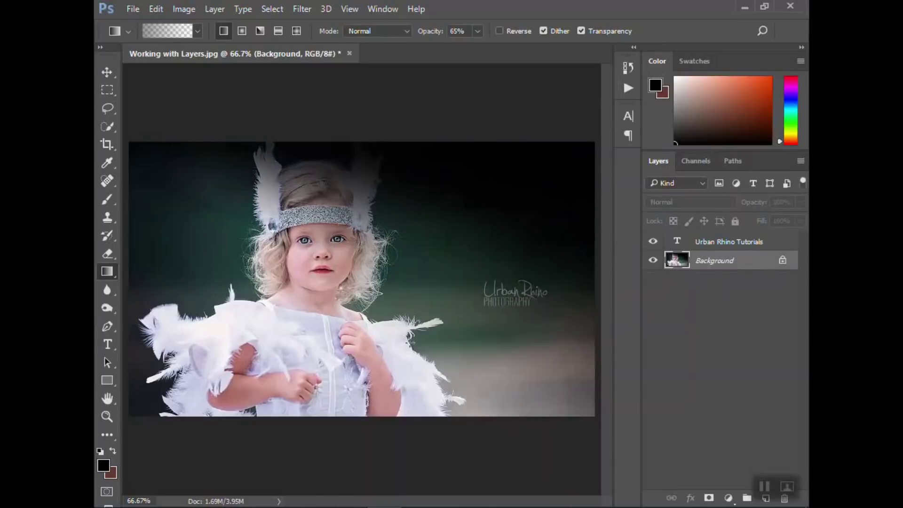
{"action": "left_click_drag", "start_coordinate": [536, 165], "coordinate": [376, 348]}
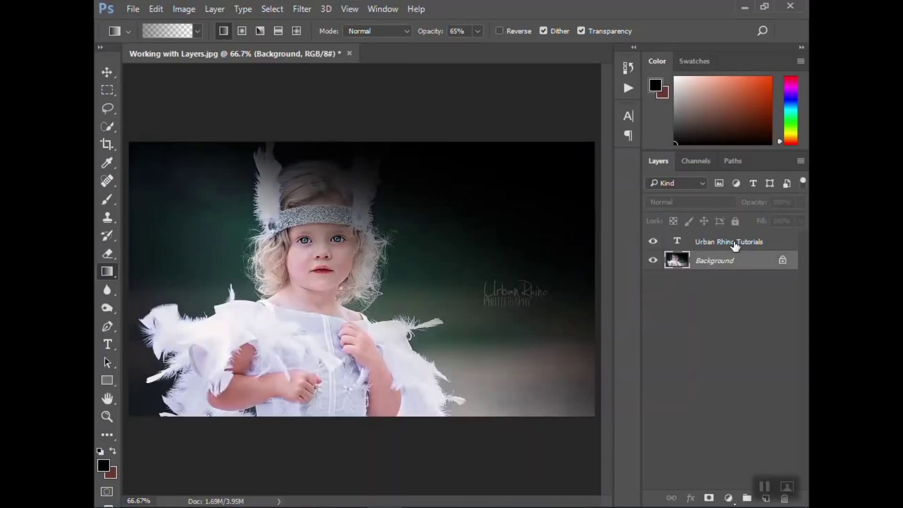
Step: Select all the title text and change its colour to white (#ffffff)
{"action": "left_click", "coordinate": [736, 246]}
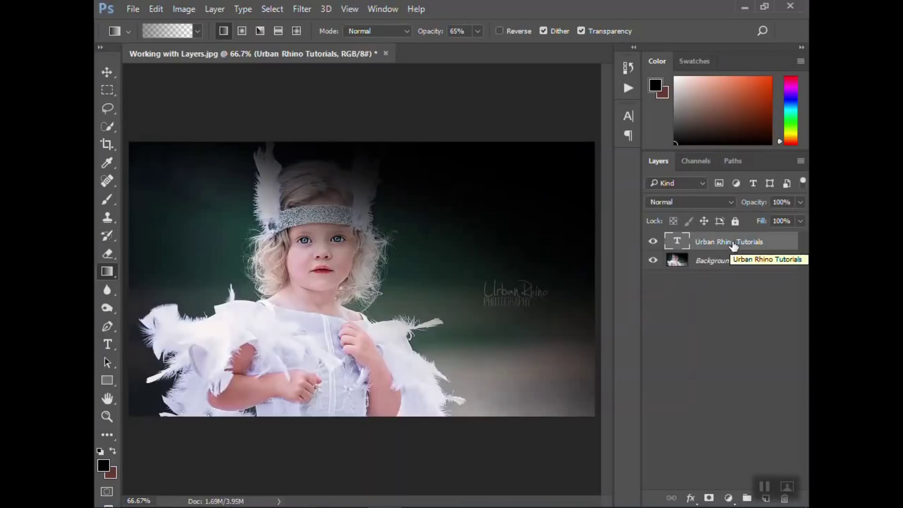
{"action": "key", "text": "t"}
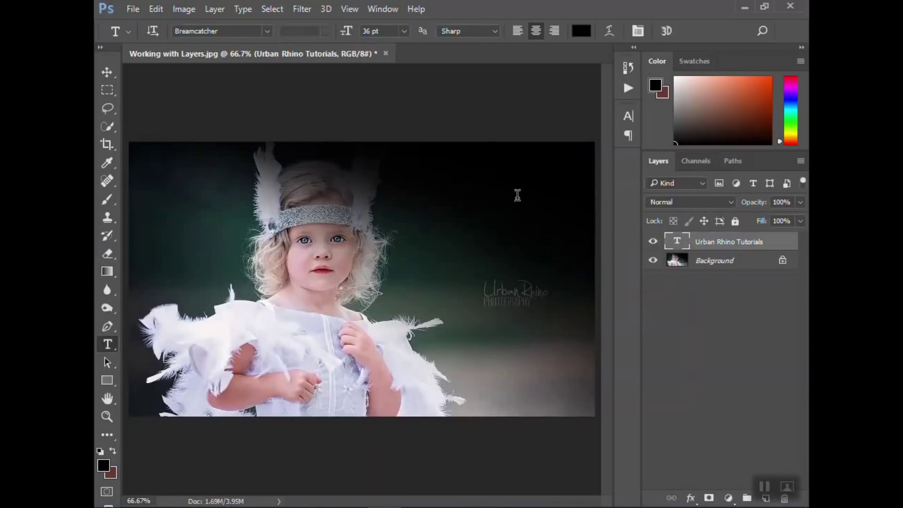
{"action": "left_click", "coordinate": [513, 197]}
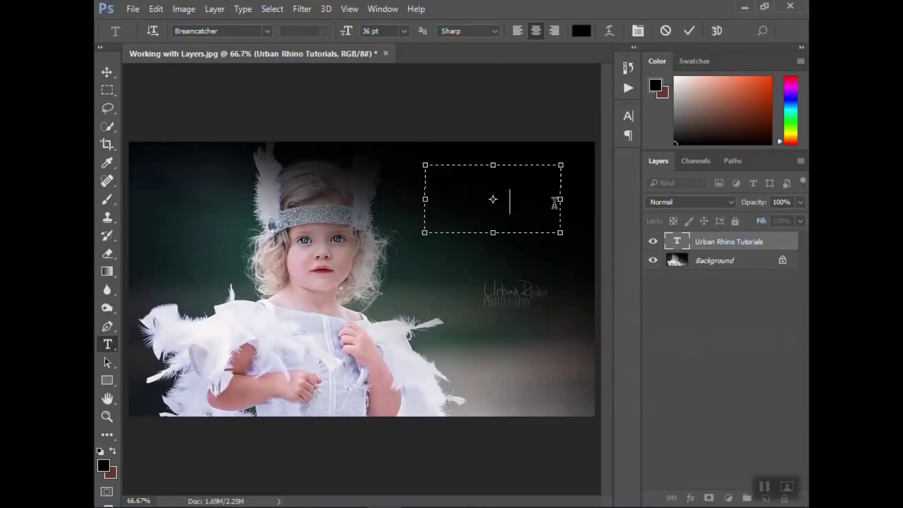
{"action": "key", "text": "ctrl+a"}
{"action": "left_click", "coordinate": [581, 30]}
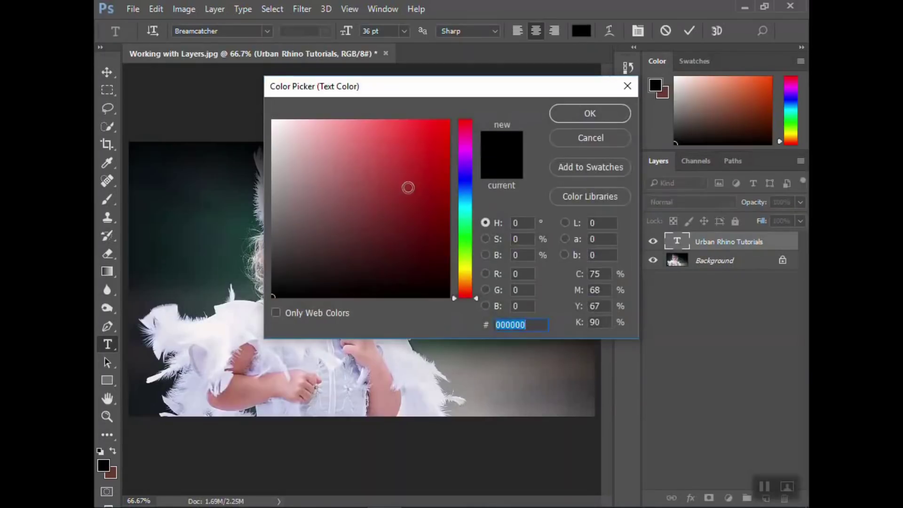
{"action": "left_click_drag", "start_coordinate": [408, 187], "coordinate": [238, 90]}
{"action": "left_click", "coordinate": [590, 113]}
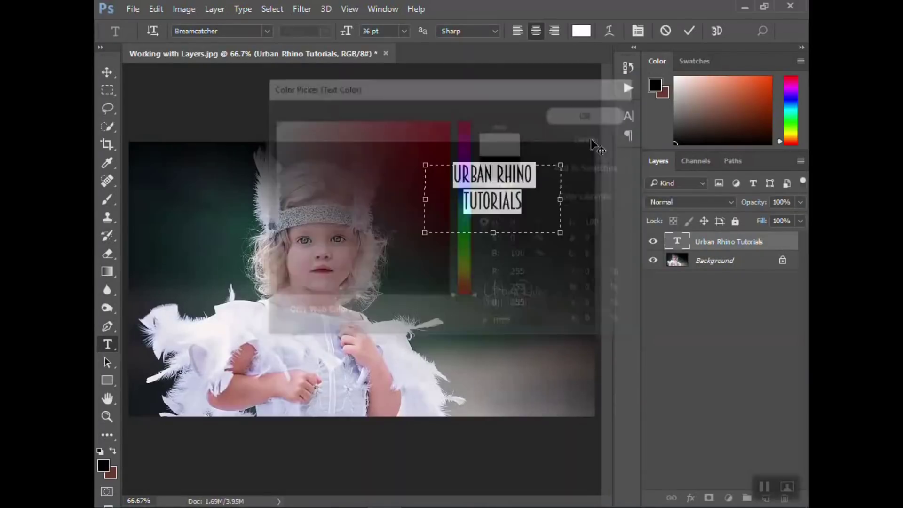
{"action": "left_click", "coordinate": [765, 262]}
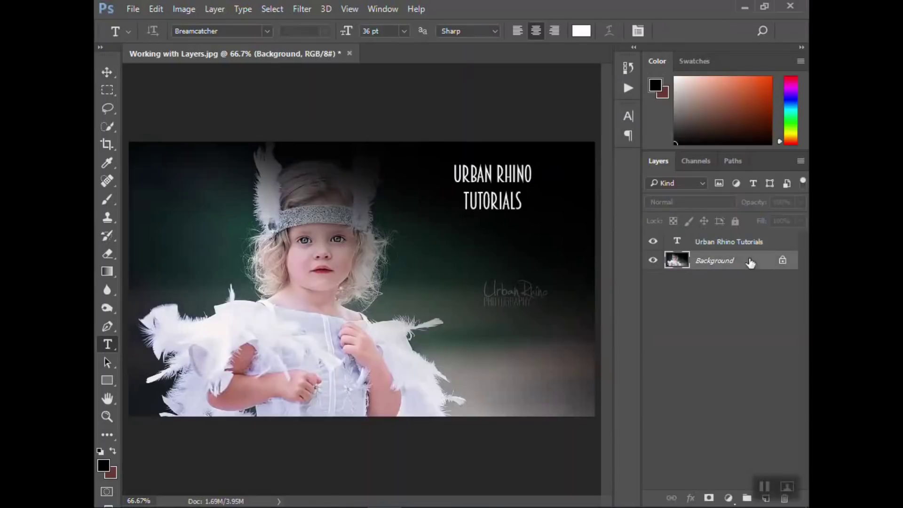
{"action": "left_click", "coordinate": [655, 241]}
{"action": "left_click", "coordinate": [654, 242]}
{"action": "left_click", "coordinate": [654, 242]}
{"action": "left_click", "coordinate": [654, 242]}
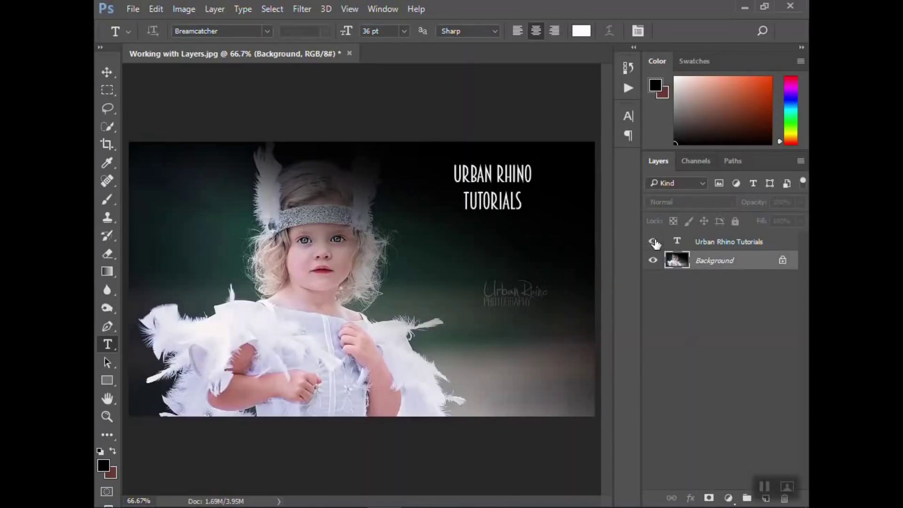